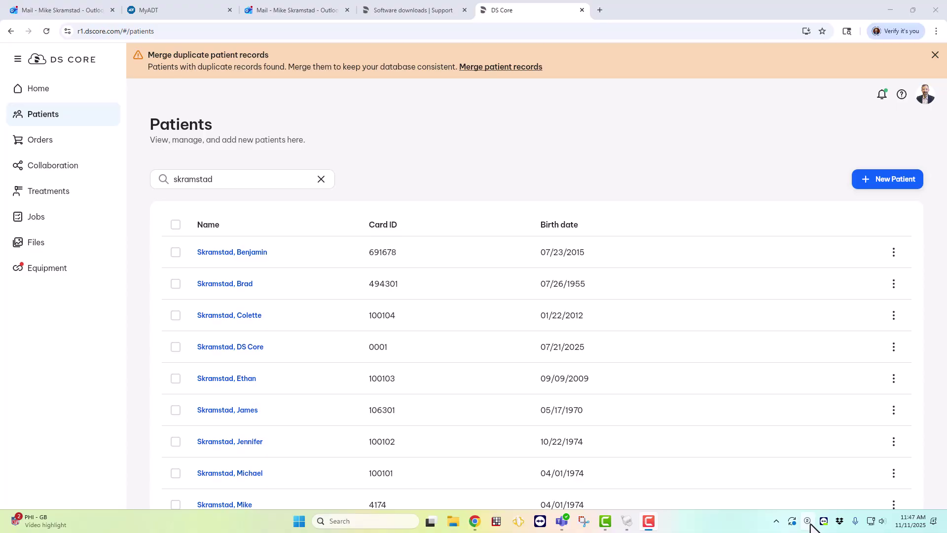
Check the DI & CAD/CAM Connector status, then open the inLab CAD/CAM Hybrid Workflow setup guide from Equipment
left_click(809, 522)
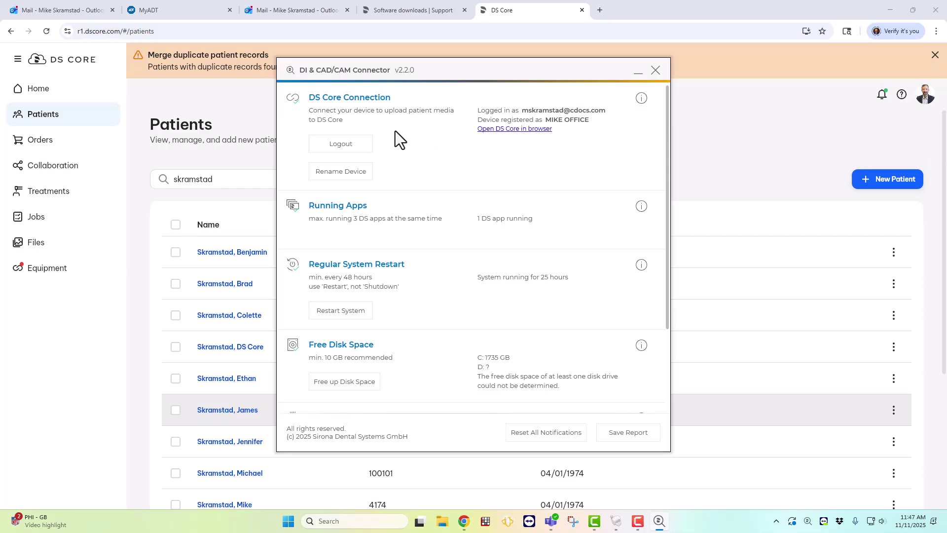
left_click(655, 70)
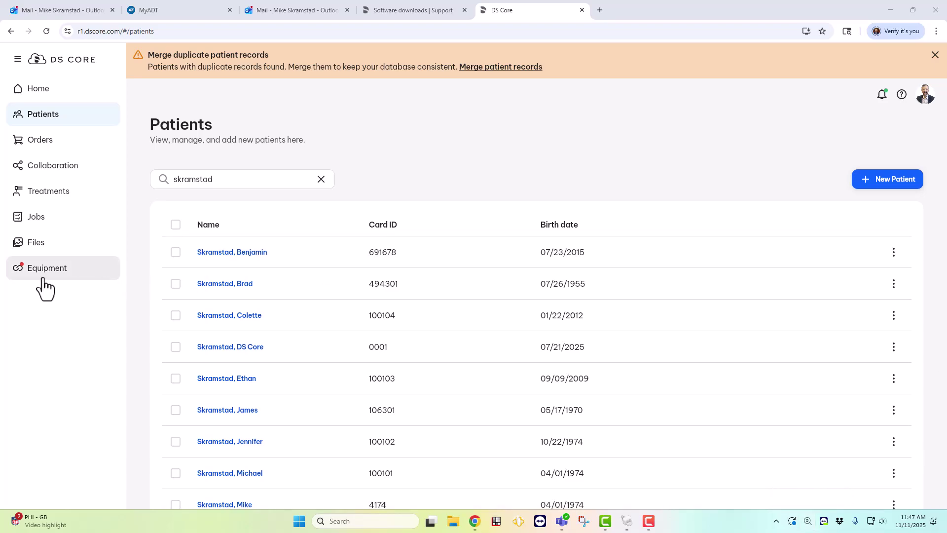
left_click(45, 288)
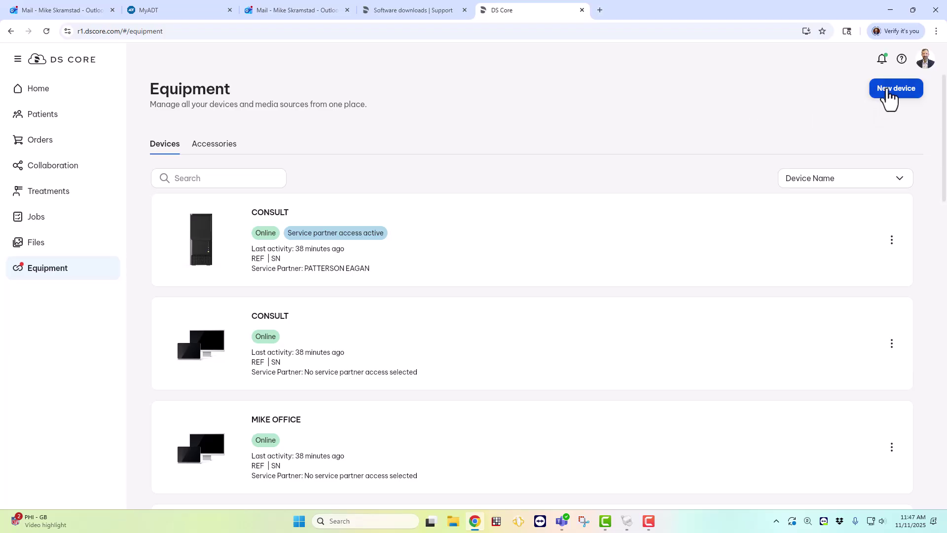
left_click(888, 94)
scroll(521, 221, "down", 2)
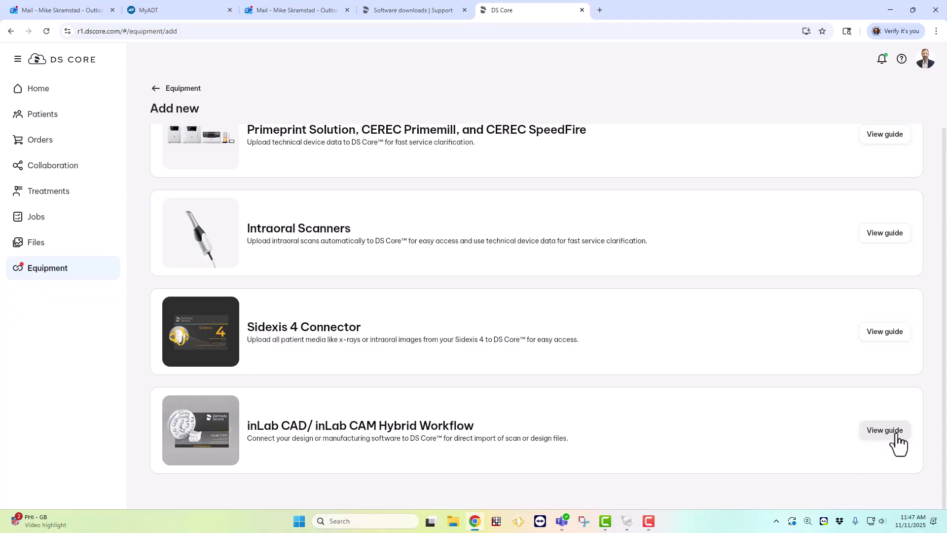
left_click(895, 435)
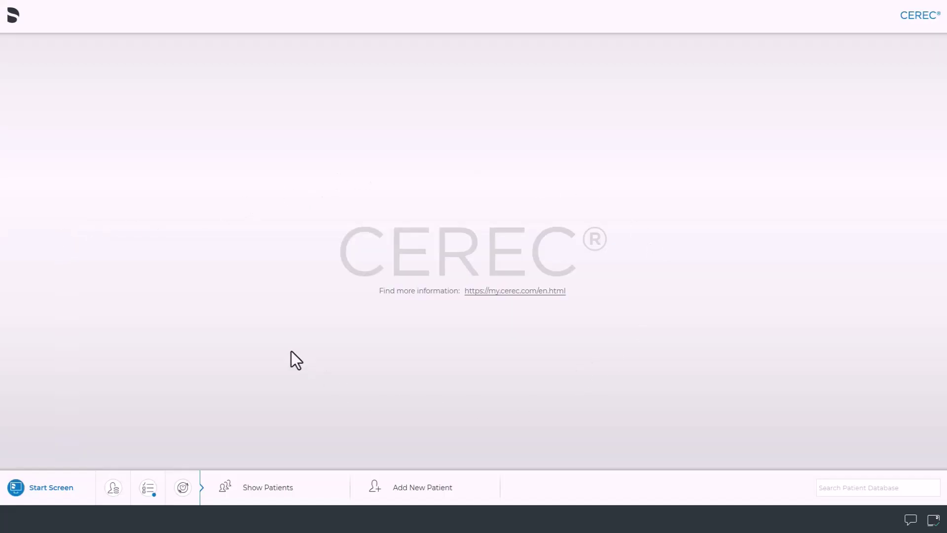
Start a new patient from CEREC's start screen
left_click(409, 499)
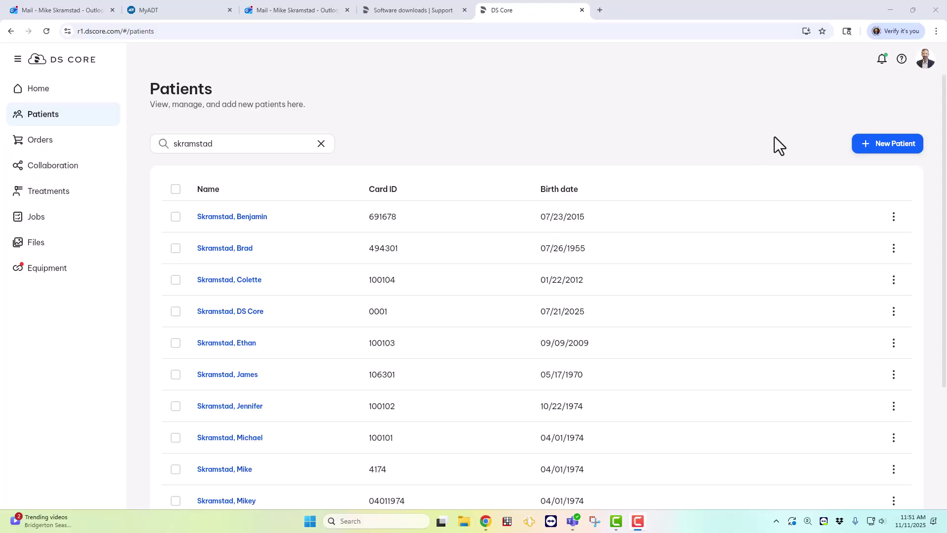
left_click(883, 147)
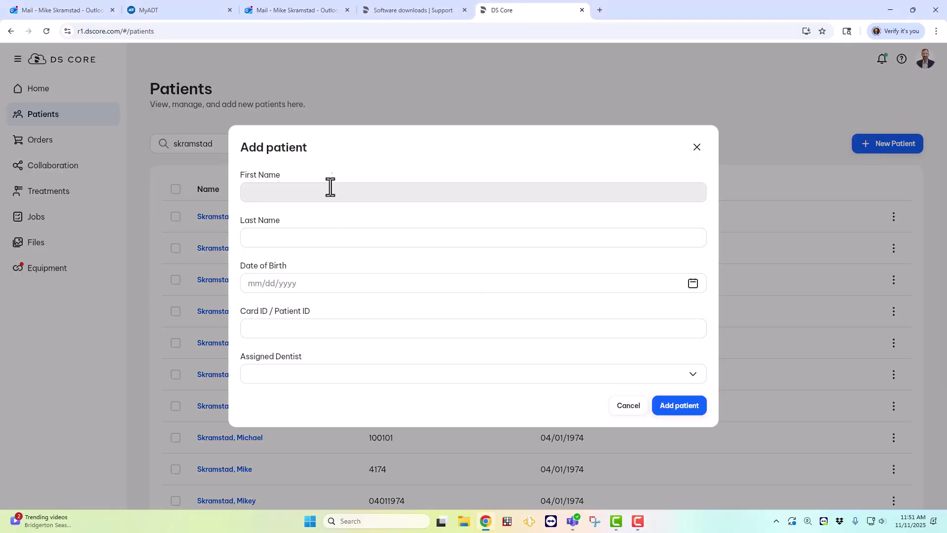
left_click(324, 190)
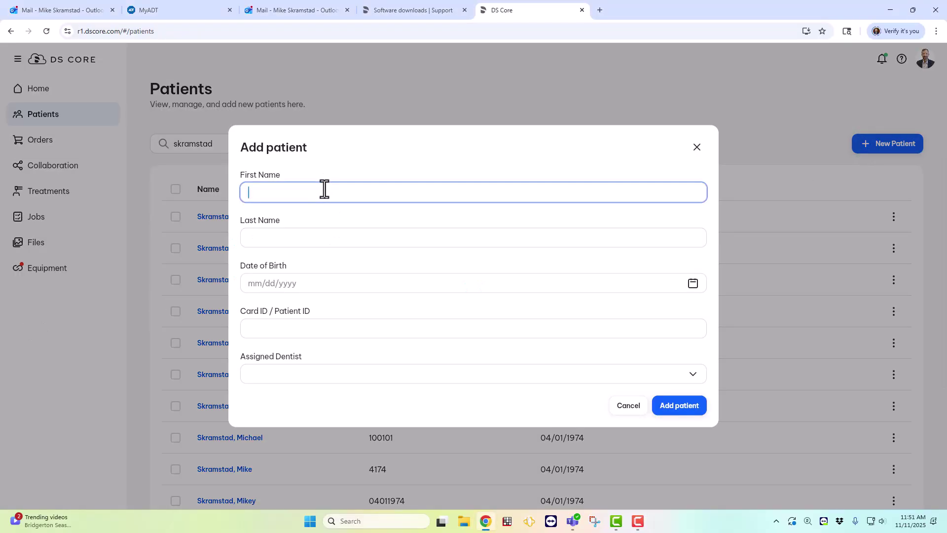
key("BackSpace")
key("BackSpace")
key("BackSpace")
key("BackSpace")
key("BackSpace")
key("BackSpace")
key("BackSpace")
key("Tab")
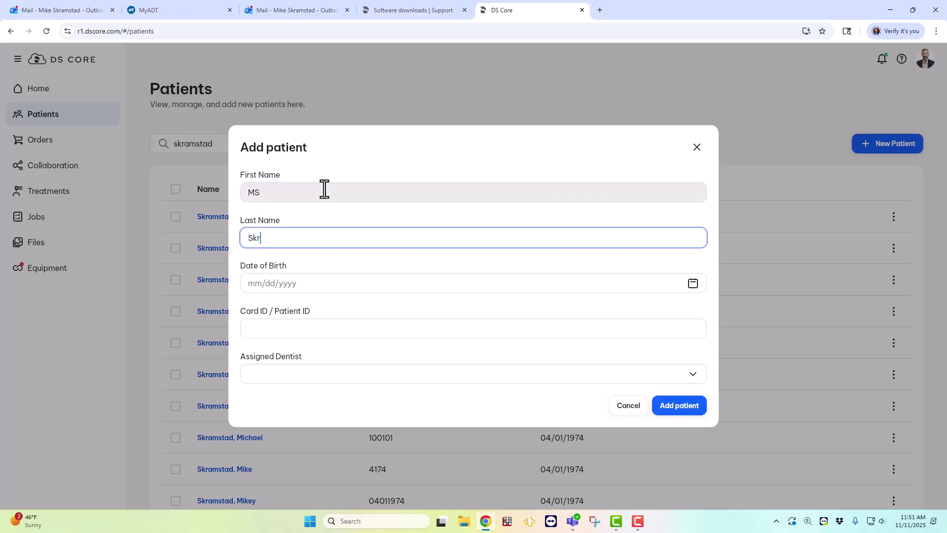
key("Tab")
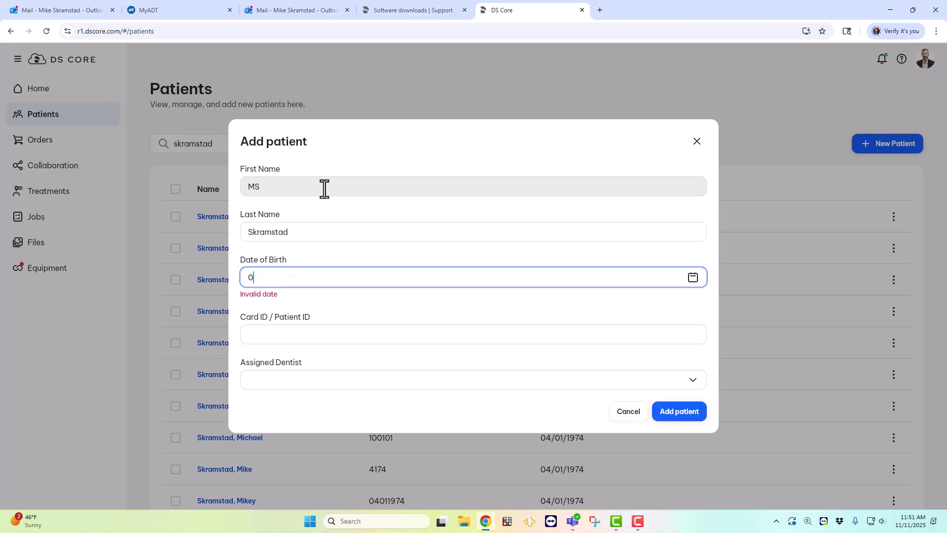
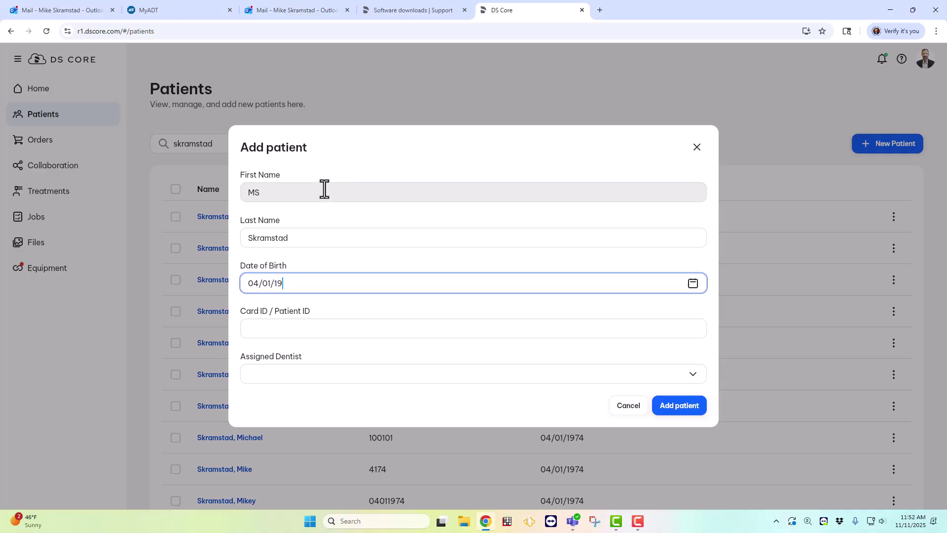
key("Tab")
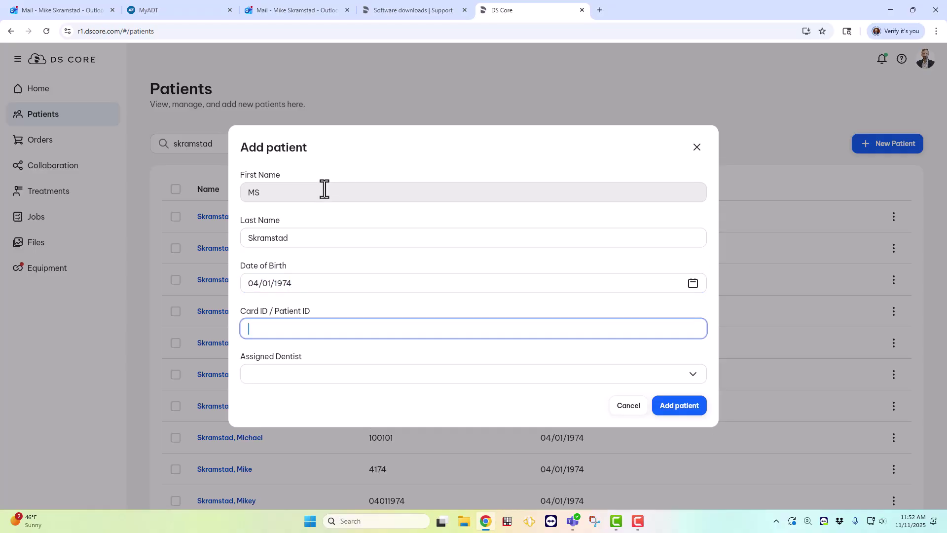
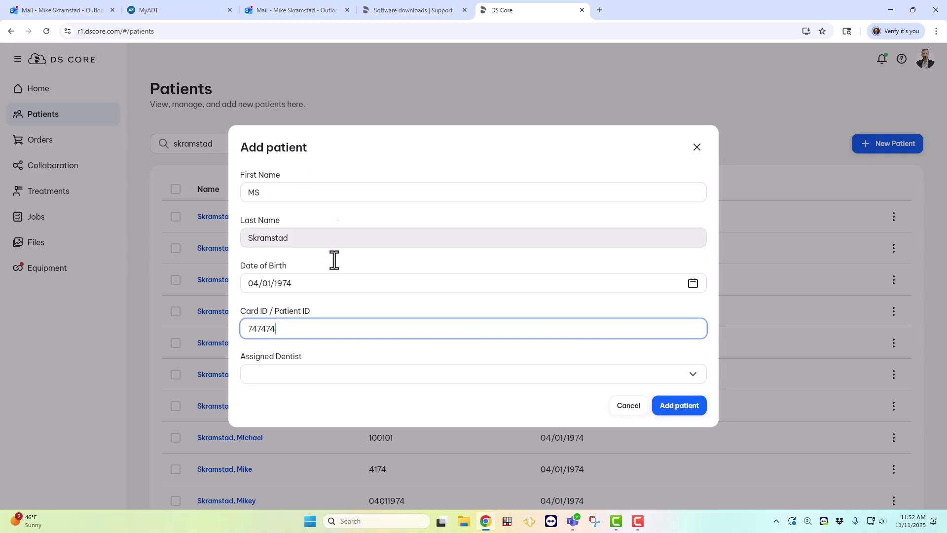
Assign the practice dentist and save the new patient record
left_click(364, 373)
left_click(355, 443)
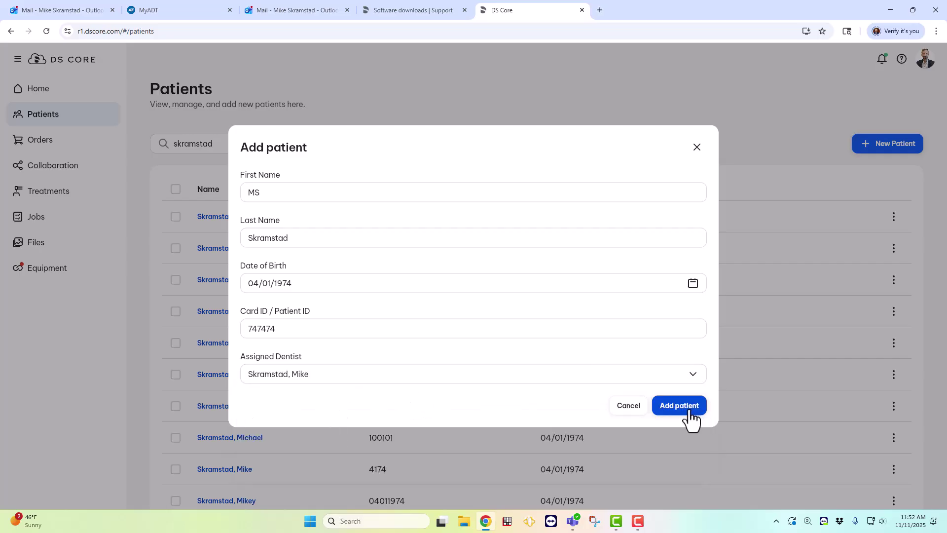
left_click(688, 410)
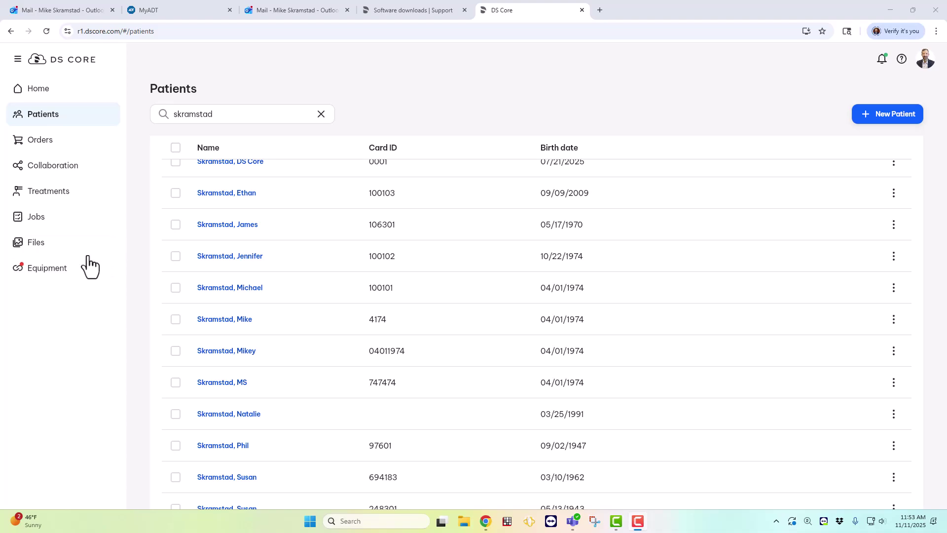
Open the new patient's record from the filtered Patients list
left_click(223, 384)
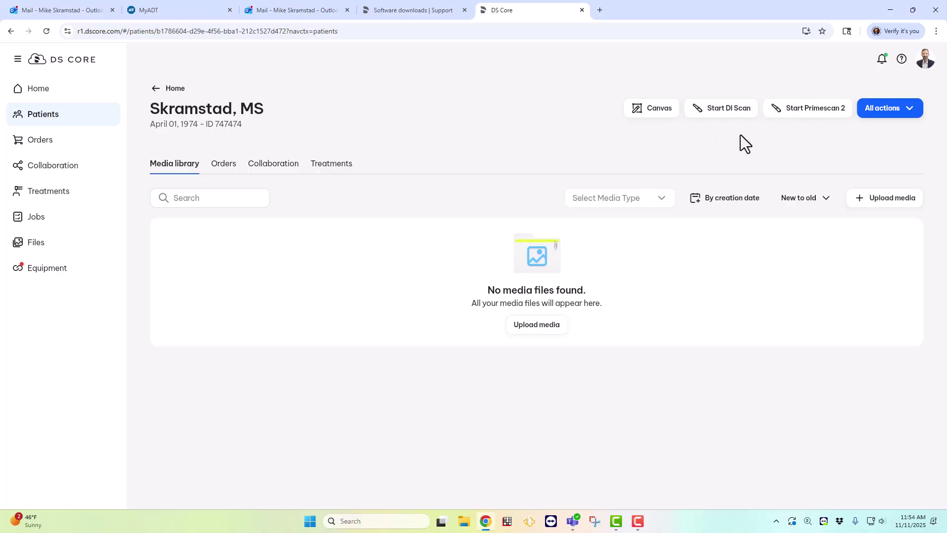
Start a DI scan and browse the available CEREC and Connect scanners in the selection dialog
left_click(715, 118)
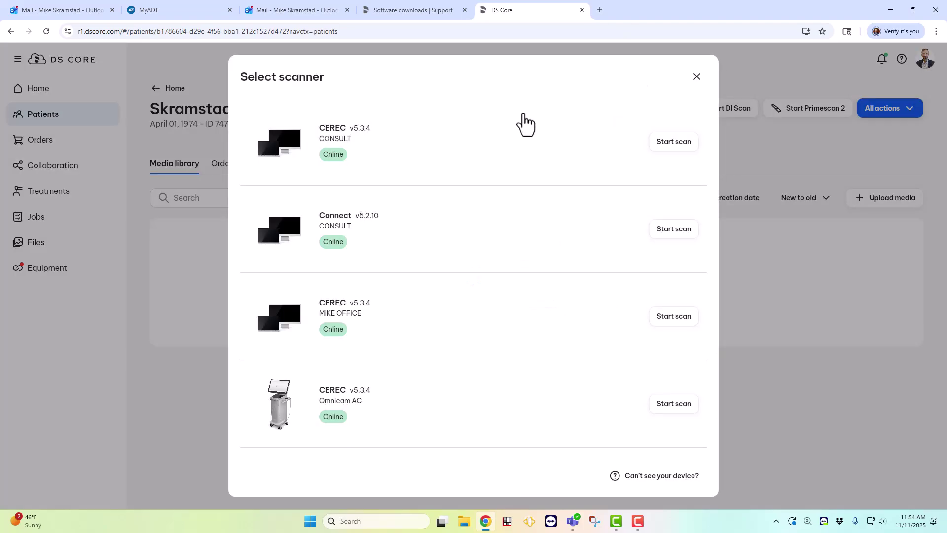
scroll(506, 163, "down", 3)
scroll(507, 167, "down", 4)
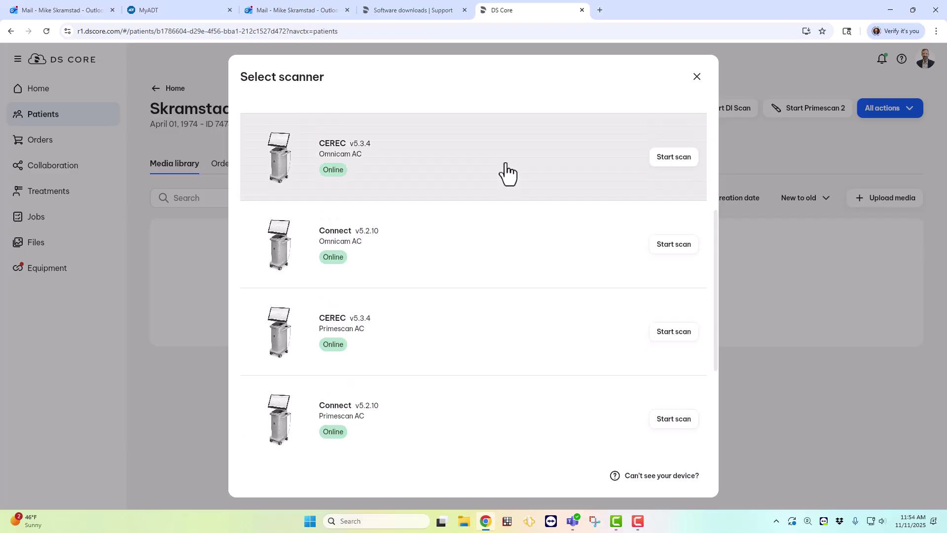